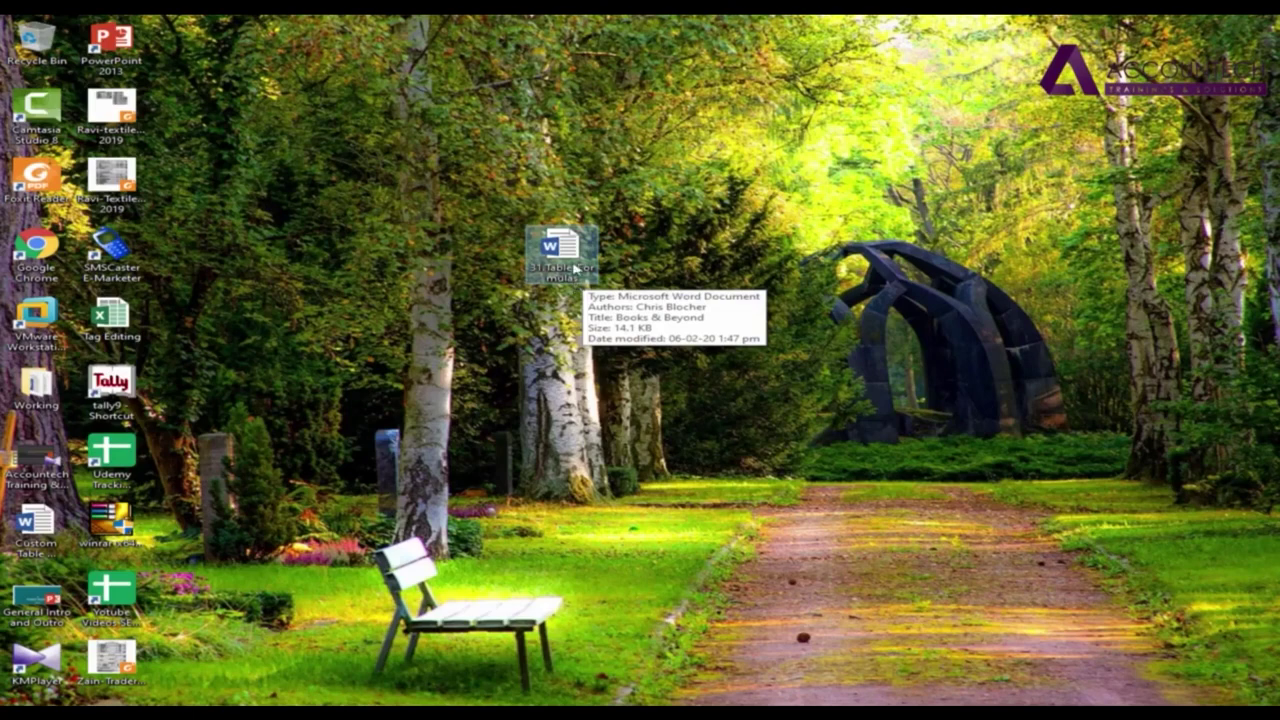
- Open the 31.Table-Formulas document from the desktop and enable editing
double_click(578, 266)
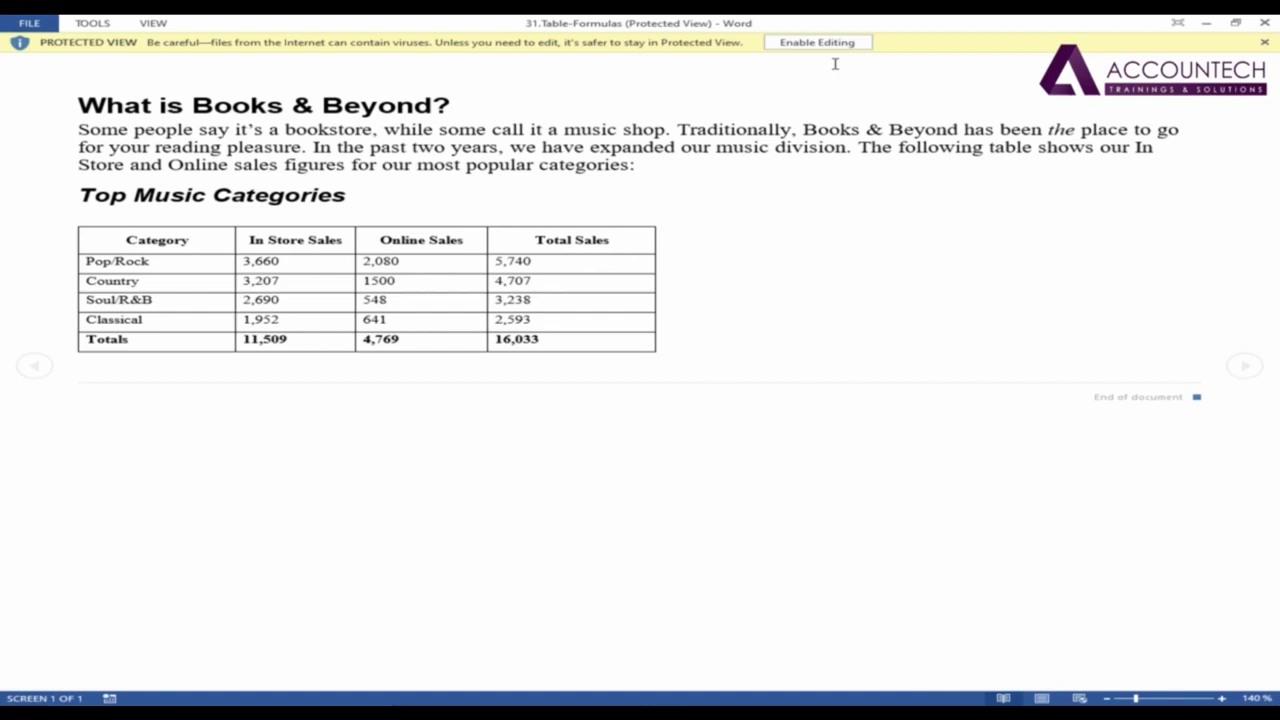
click(829, 42)
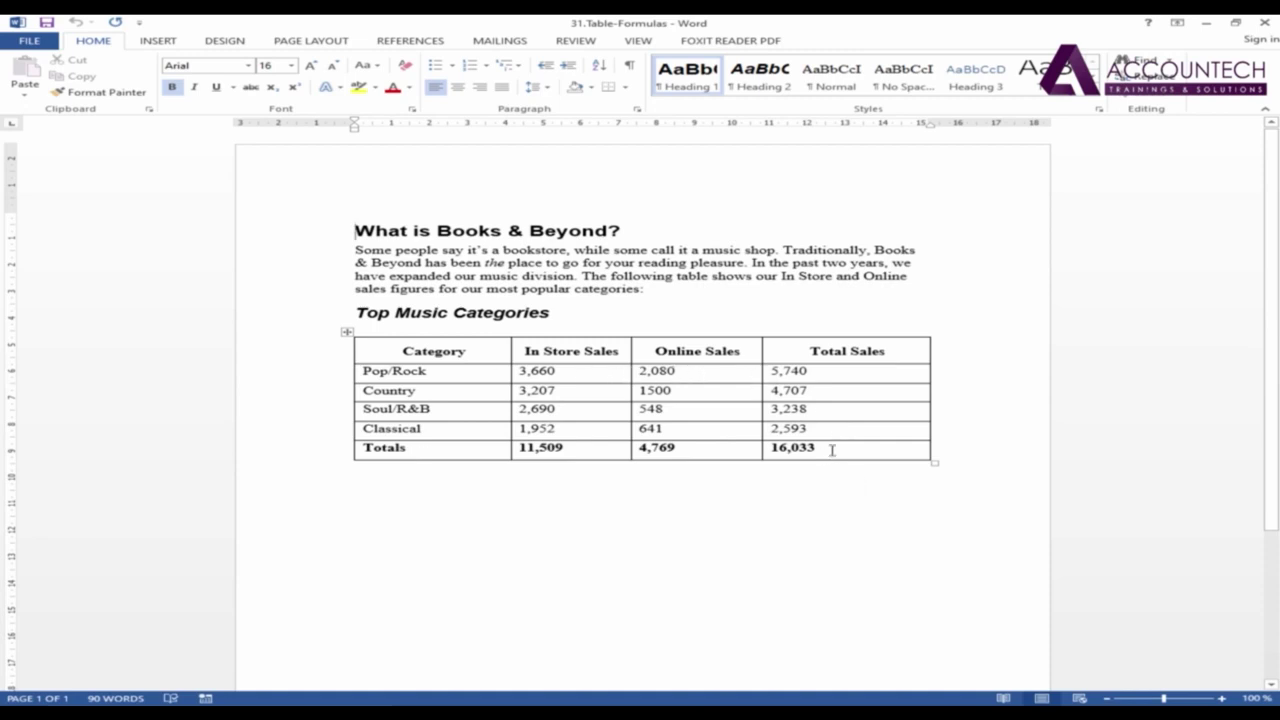
- Clear all figures from the Total Sales column and the Totals row of the Top Music Categories table
drag(832, 450, 795, 372)
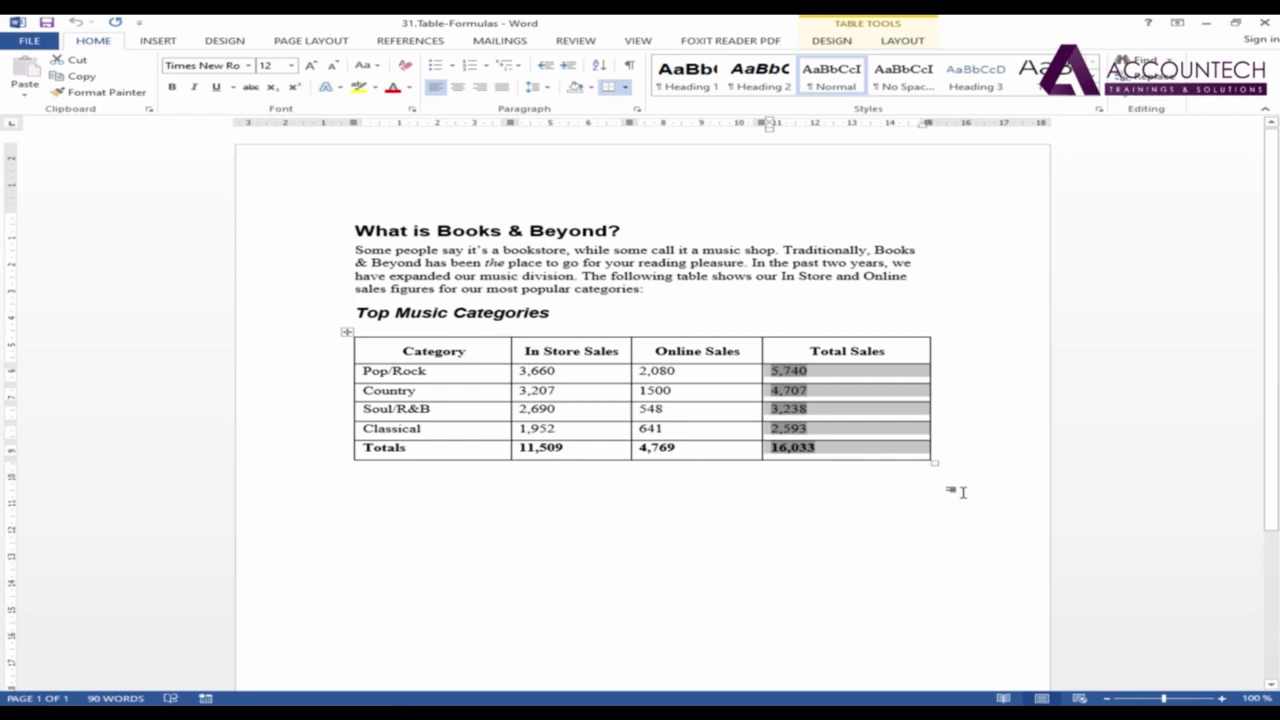
key(Delete)
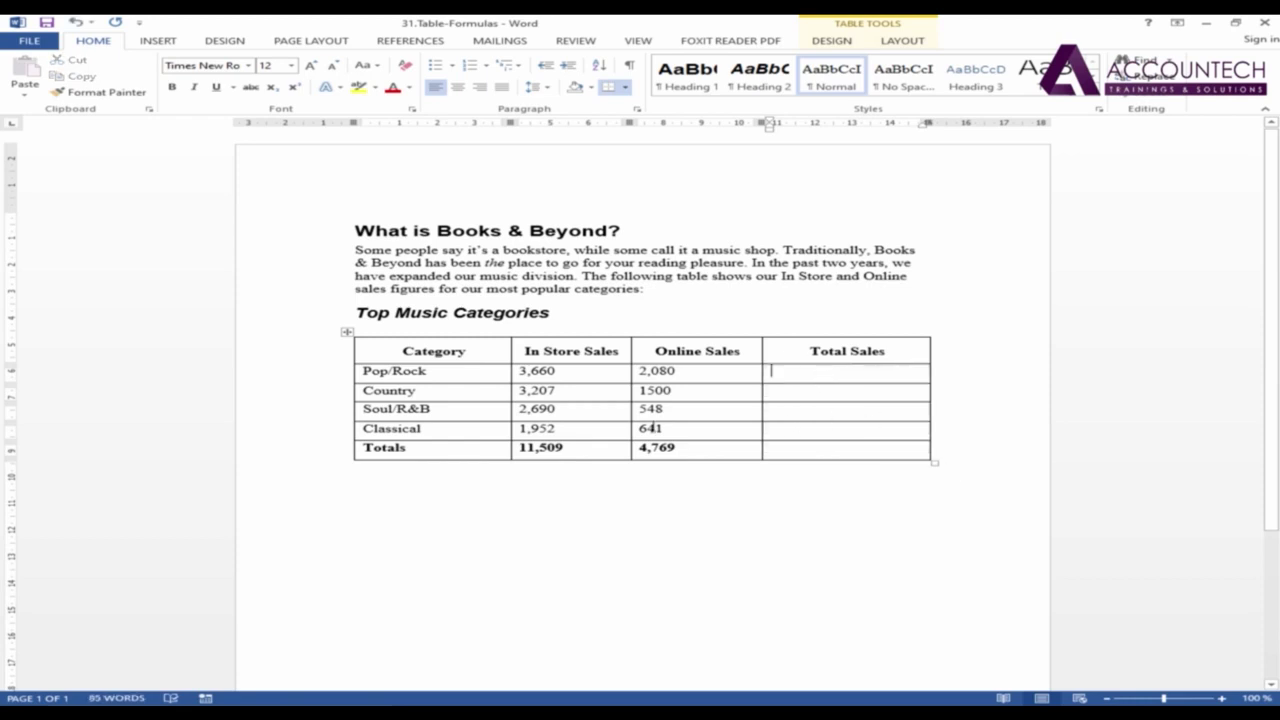
drag(706, 449, 523, 451)
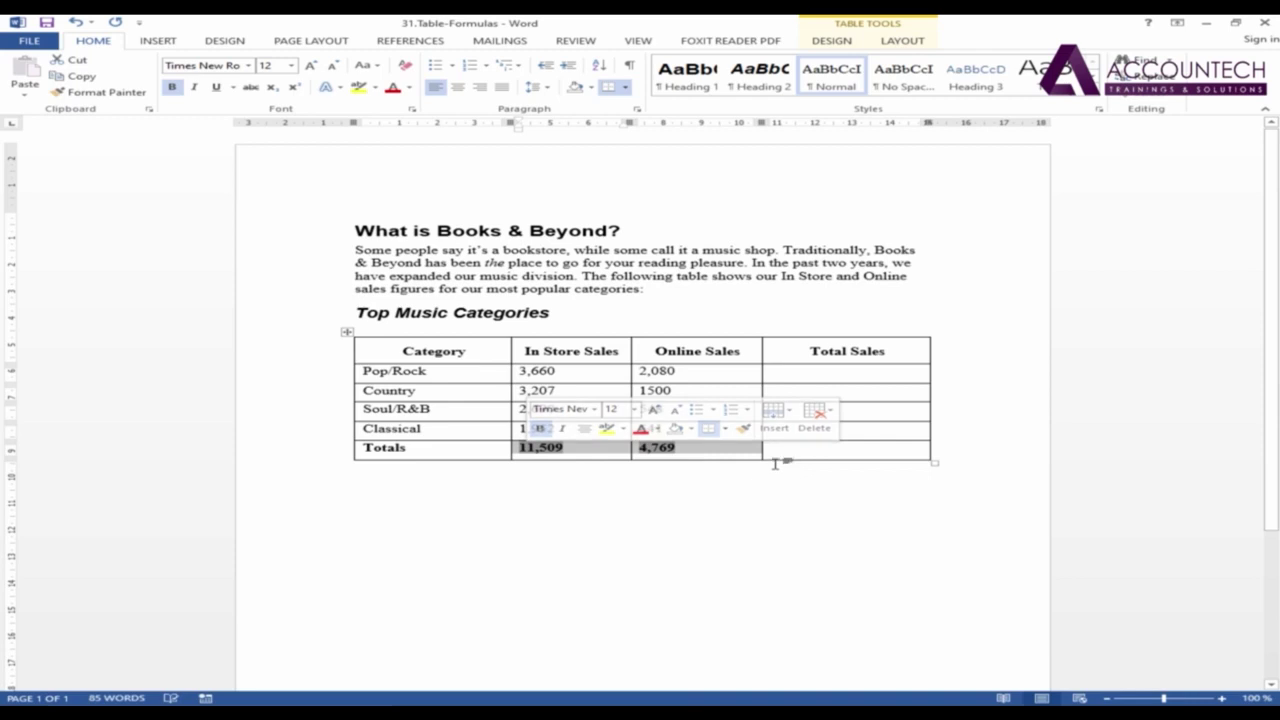
key(Delete)
- Insert the formula =SUM(LEFT) in the Total Sales cell of the Pop/Rock row
click(771, 370)
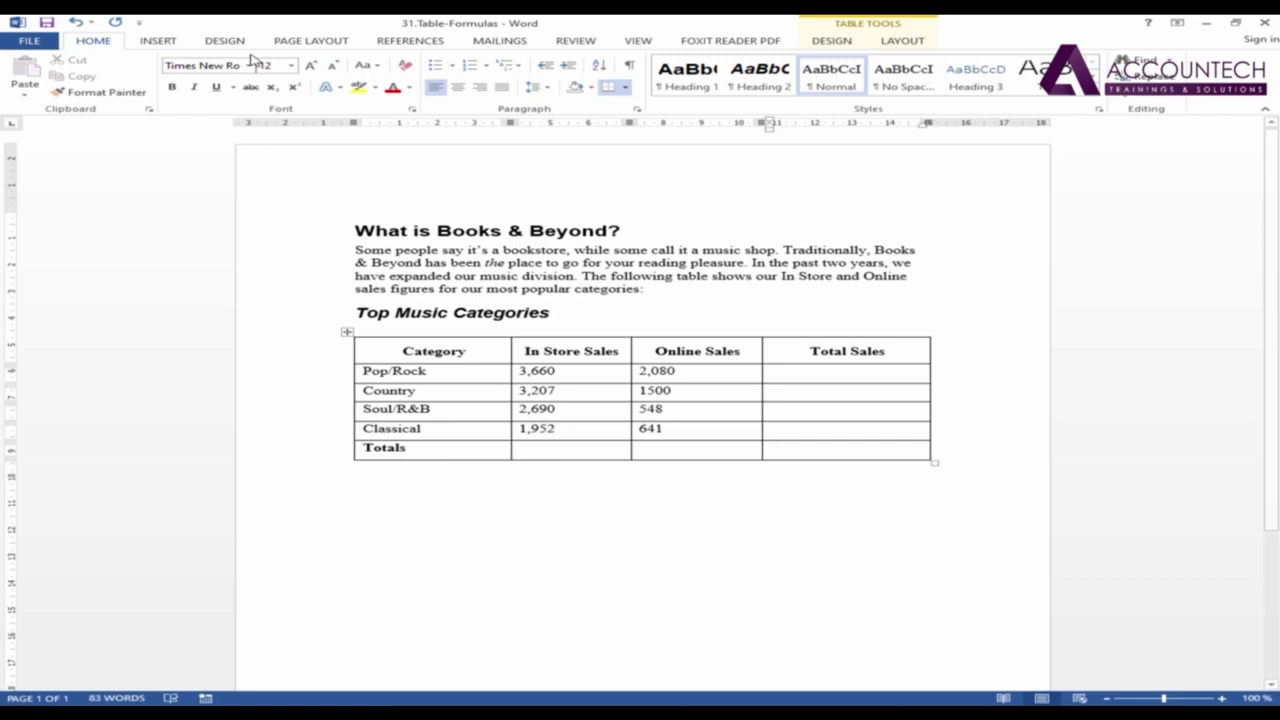
click(918, 42)
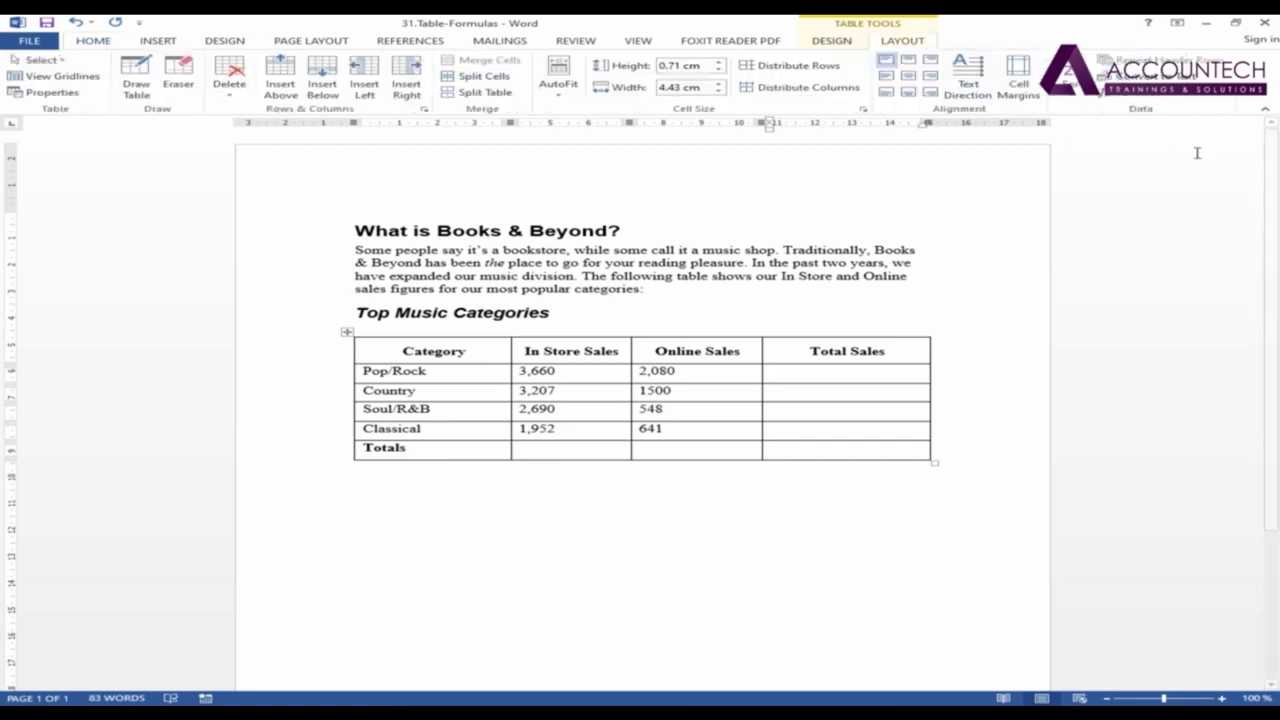
click(1152, 100)
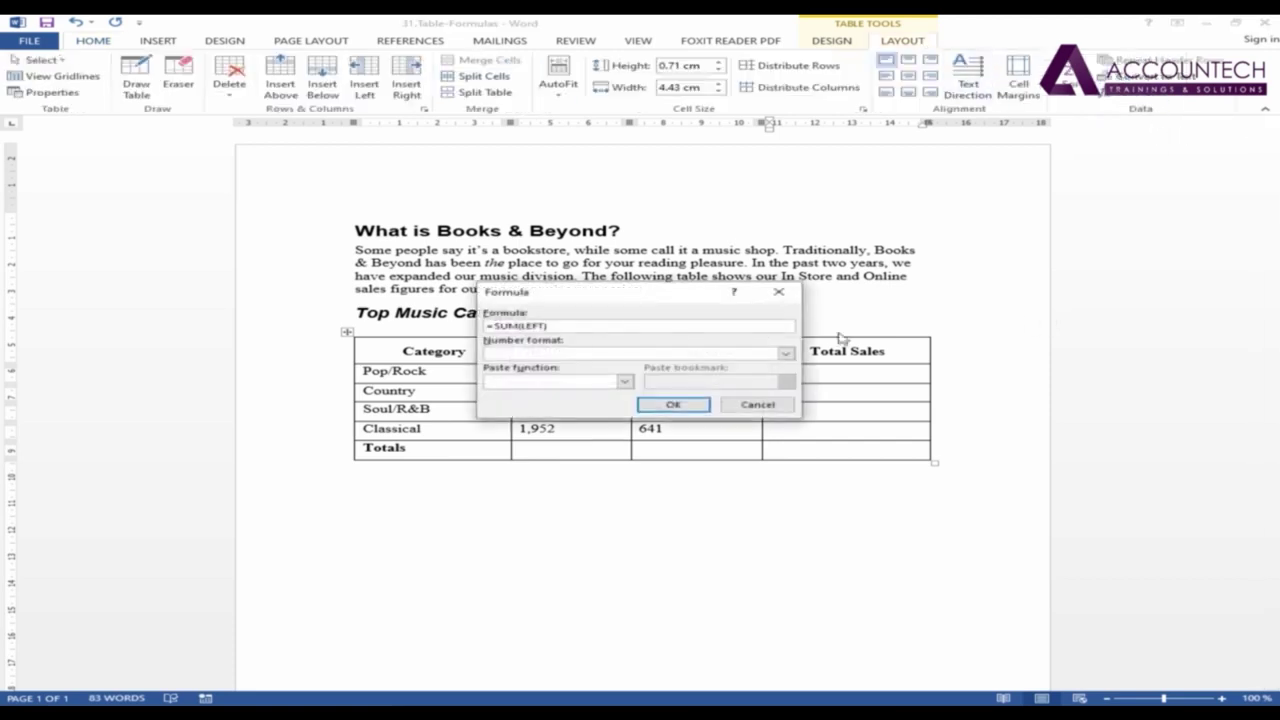
drag(604, 294, 984, 205)
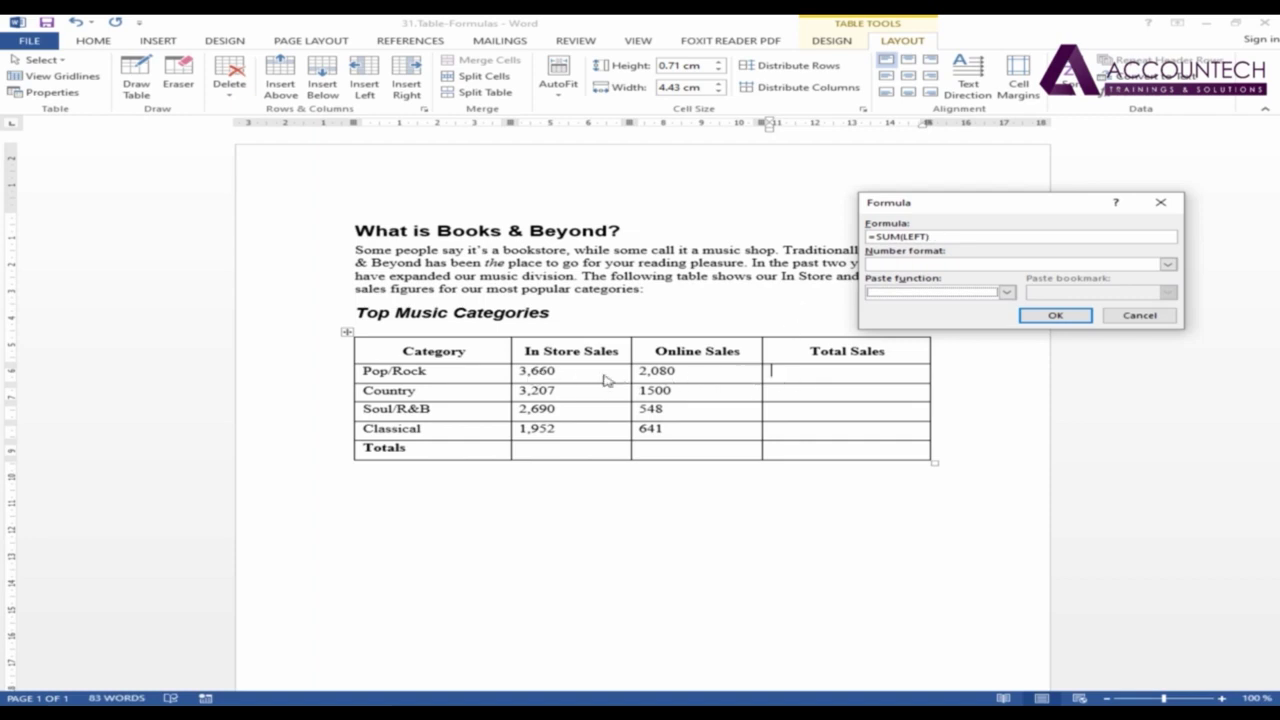
click(1048, 316)
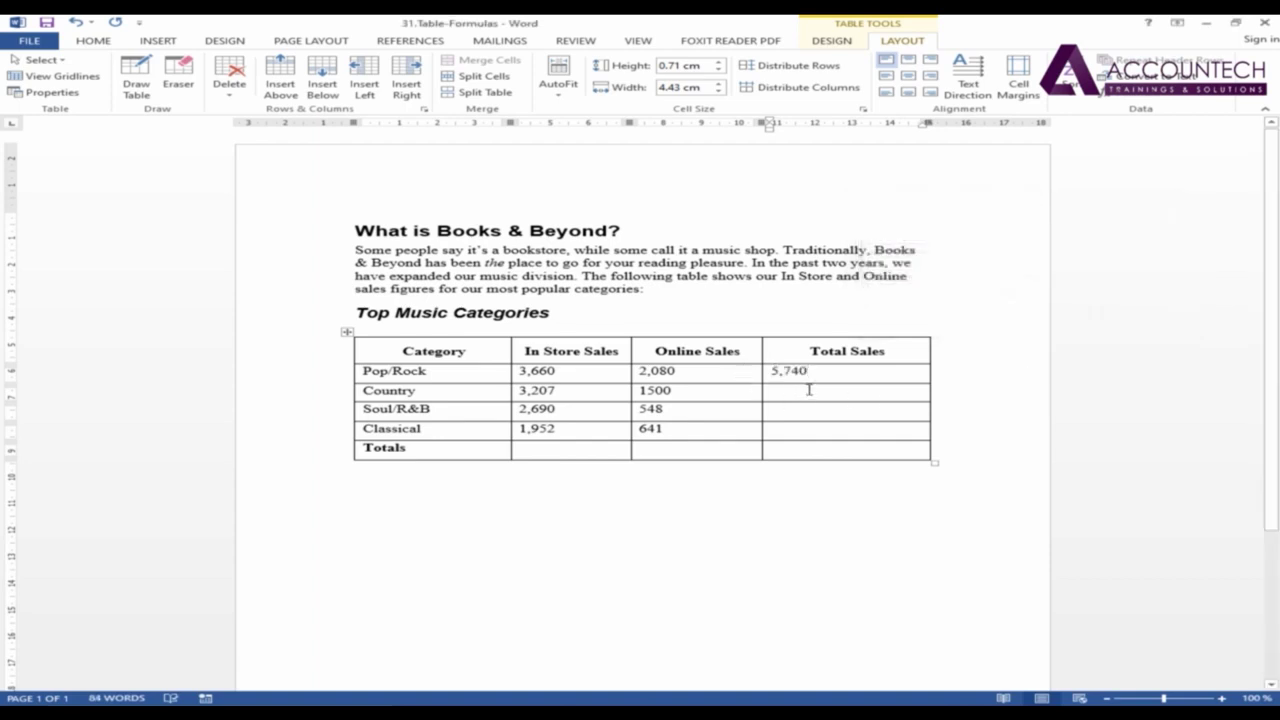
- Insert the formula =SUM(LEFT) with number format #,##0 in the Total Sales cell of the Country row
click(812, 393)
click(1120, 92)
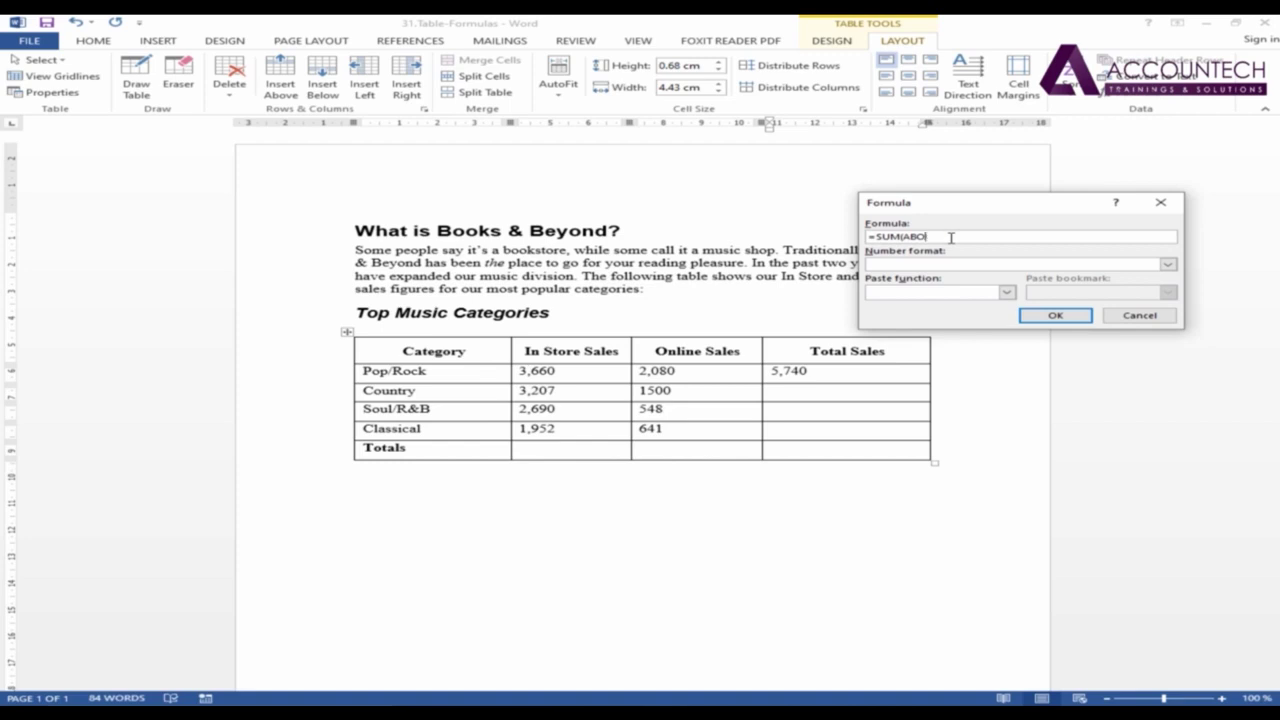
key(BackSpace)
key(BackSpace)
key(BackSpace)
key(BackSpace)
click(1168, 266)
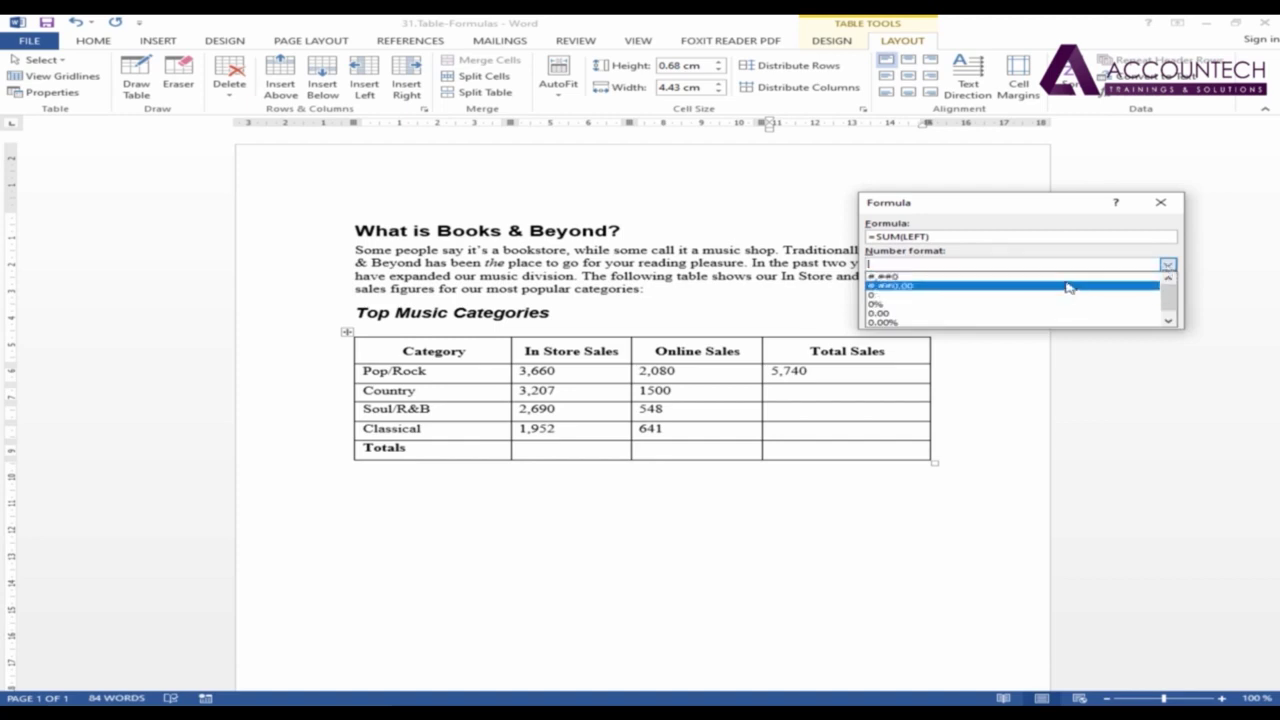
click(1168, 323)
click(1168, 278)
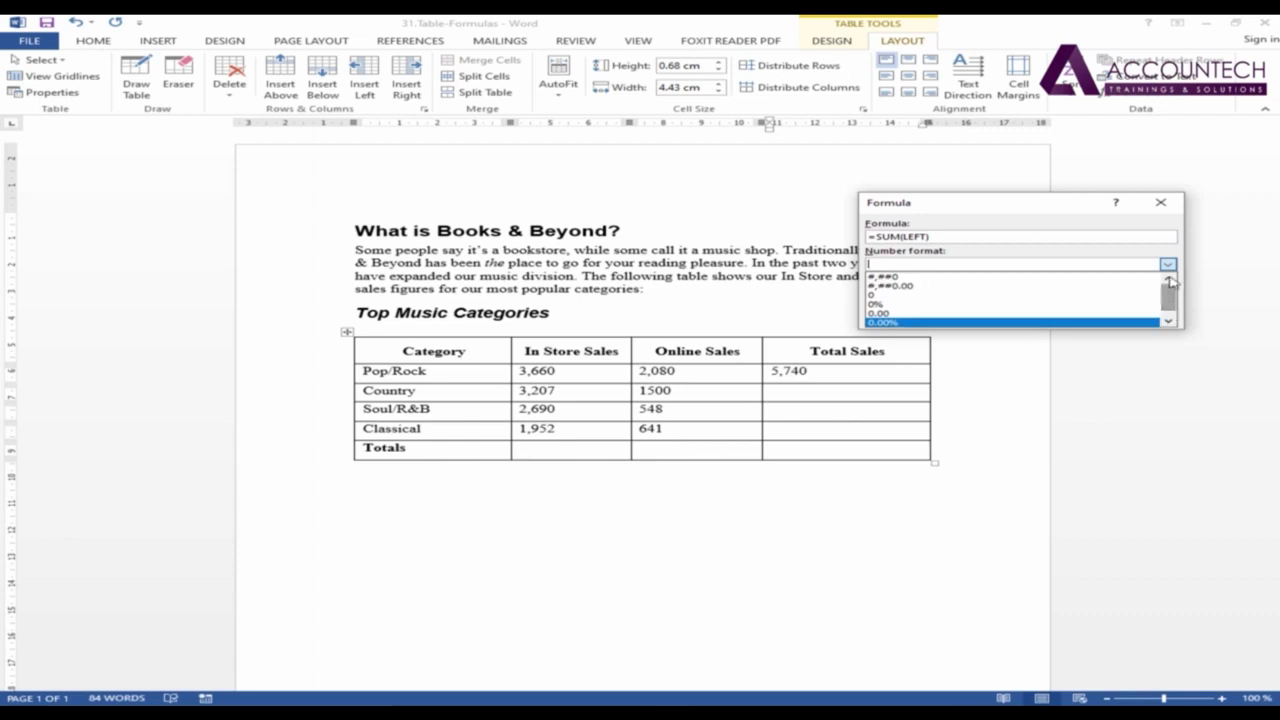
click(884, 276)
click(1076, 318)
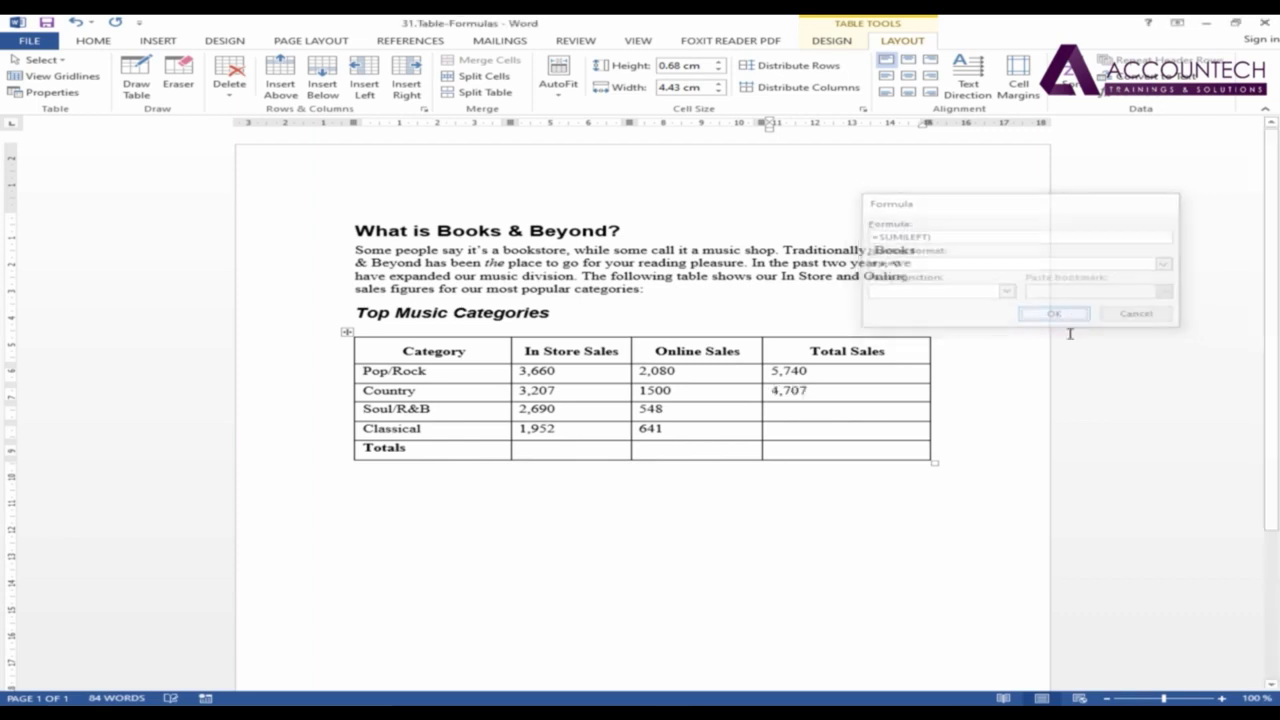
- Insert the formula =SUM(LEFT) in the Total Sales cell of the Soul/R&B row, replacing the suggested formula
click(850, 412)
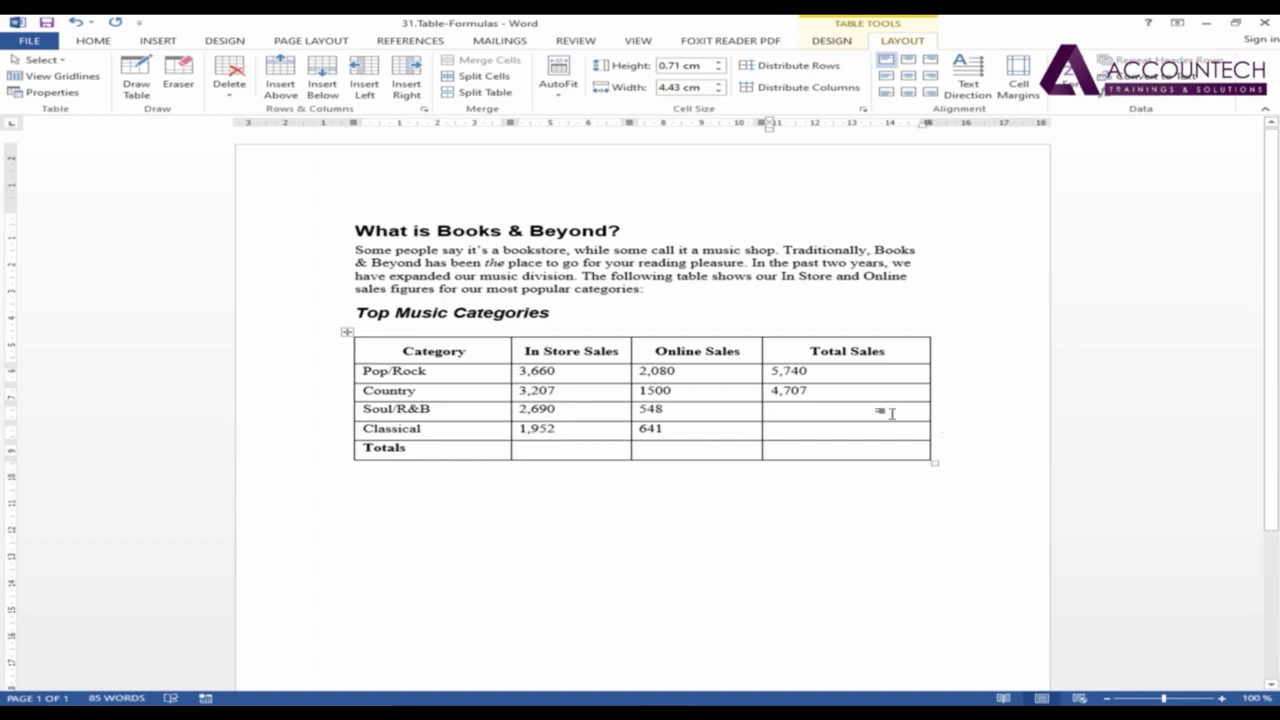
click(1130, 94)
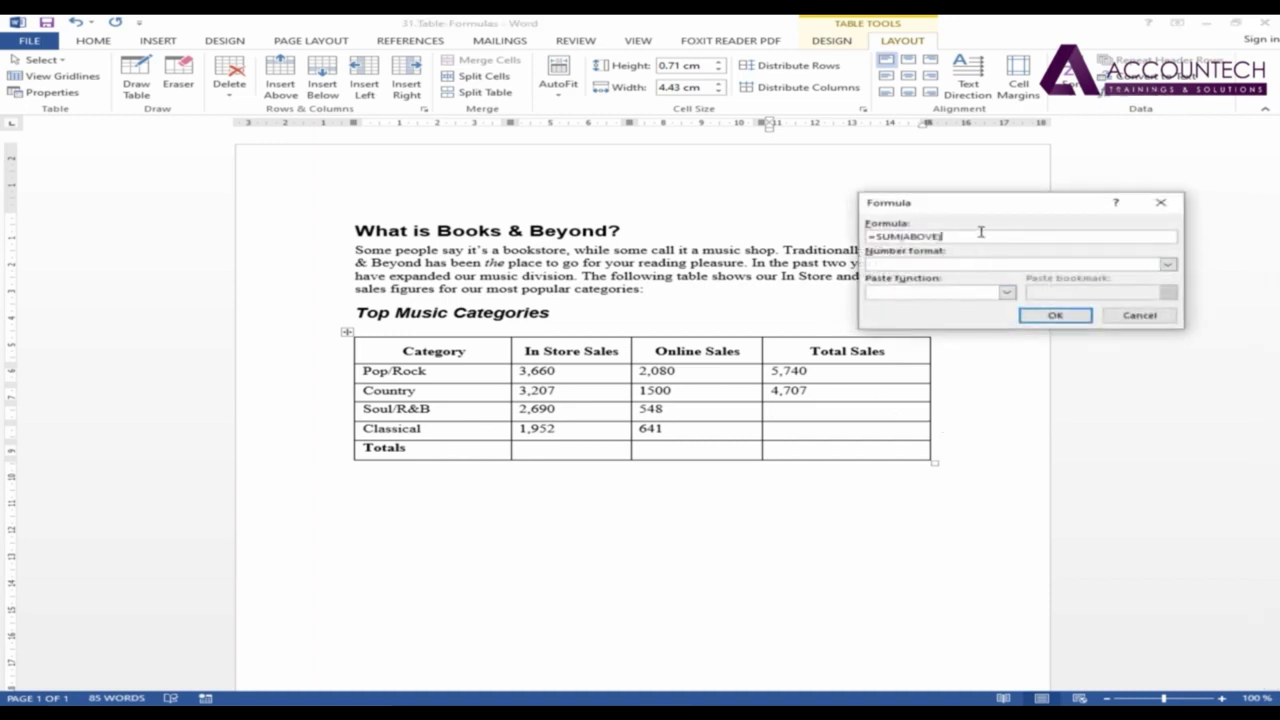
mouse_move(966, 236)
mouse_down()
mouse_move(889, 236)
mouse_move(953, 237)
mouse_up()
click(978, 240)
key(BackSpace)
key(BackSpace)
key(BackSpace)
key(BackSpace)
key(BackSpace)
double_click(955, 235)
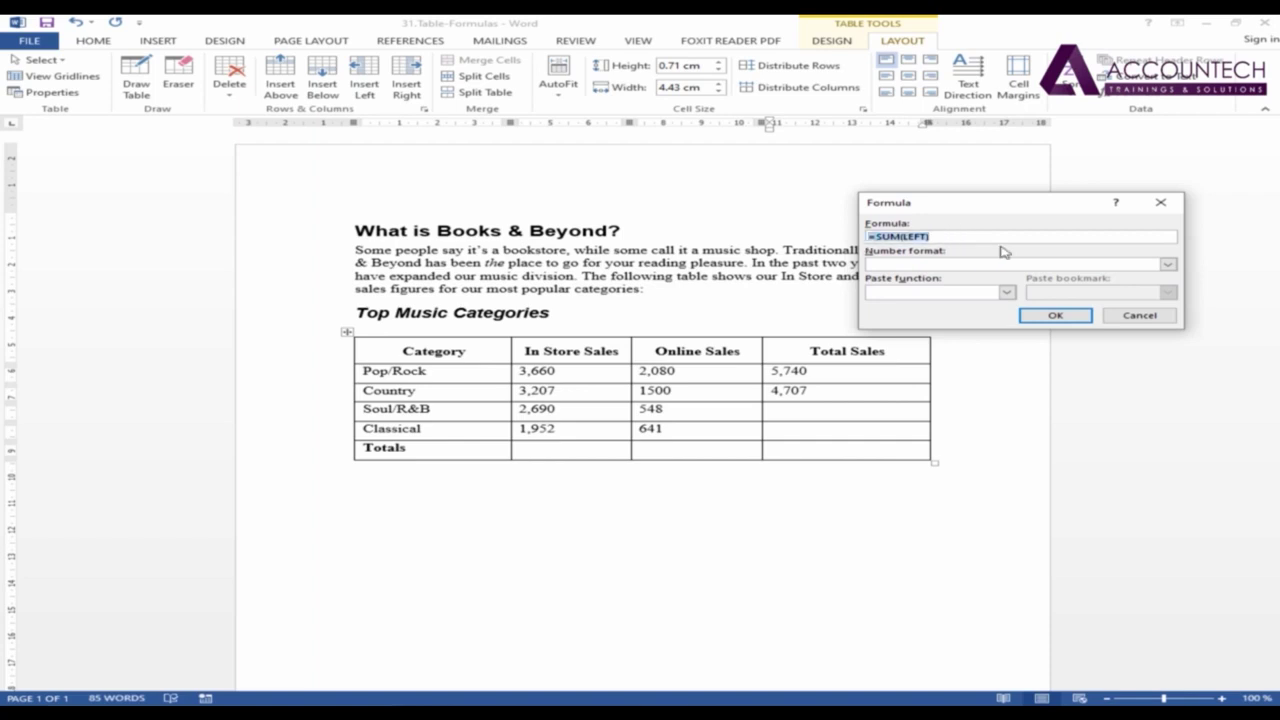
click(1066, 318)
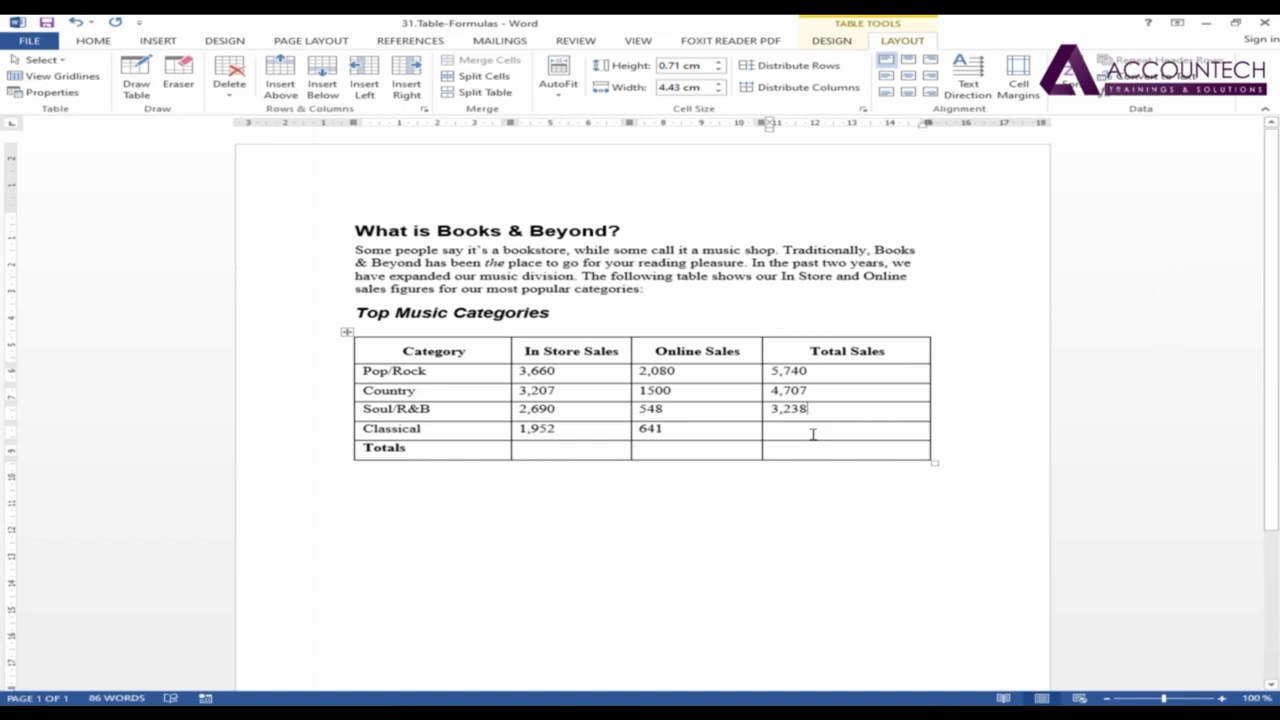
- Insert the formula =SUM(LEFT) in the Total Sales cell of the Classical row, replacing the suggested formula
click(813, 433)
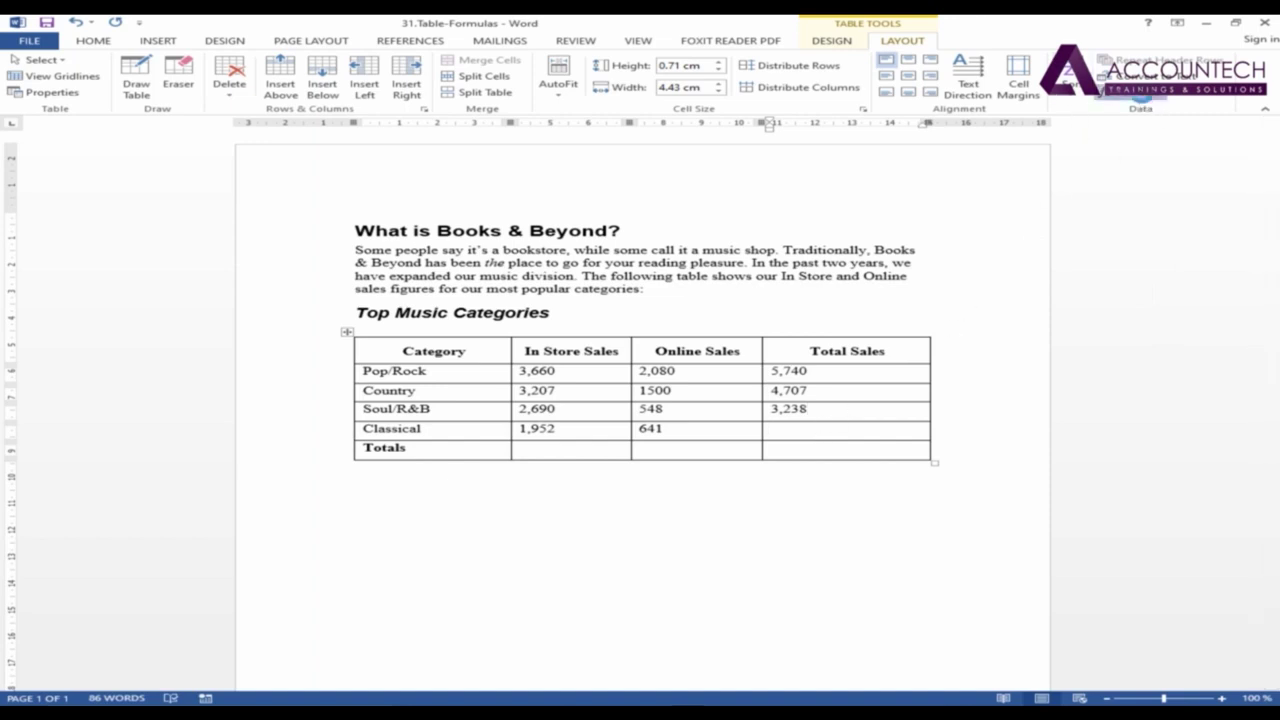
click(1141, 92)
drag(957, 237, 788, 243)
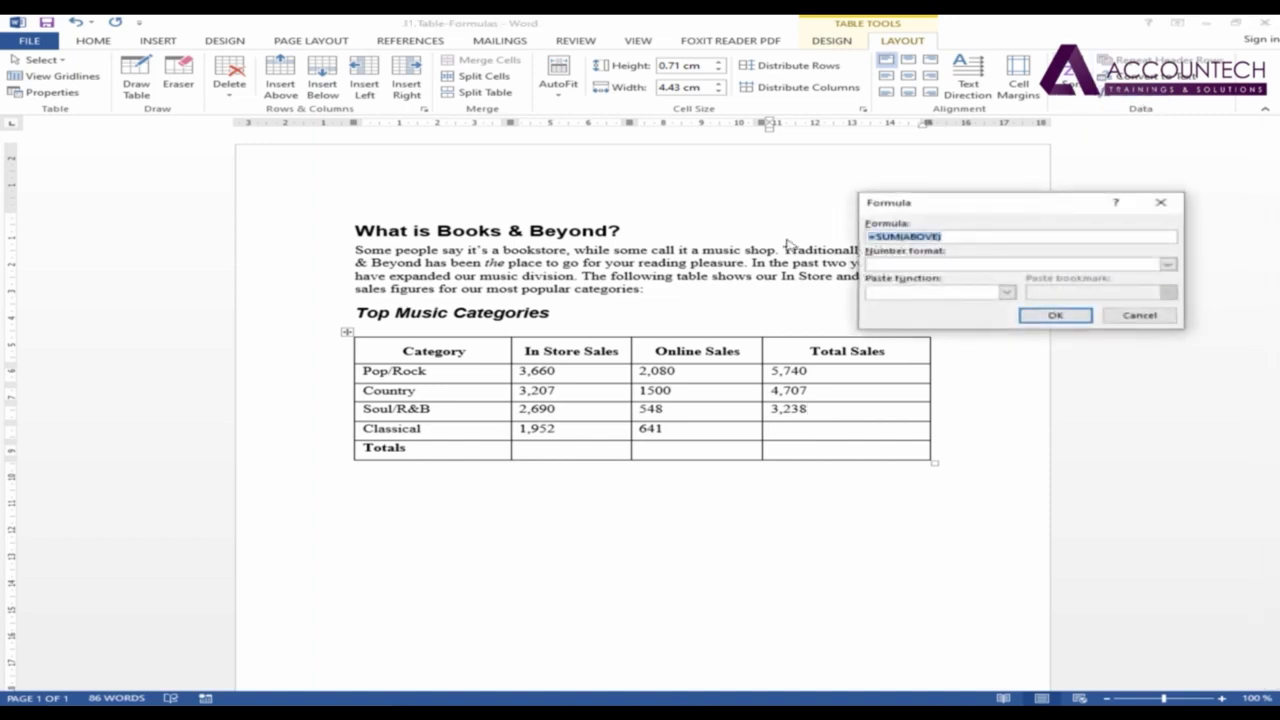
text(=SUM(LEFT))
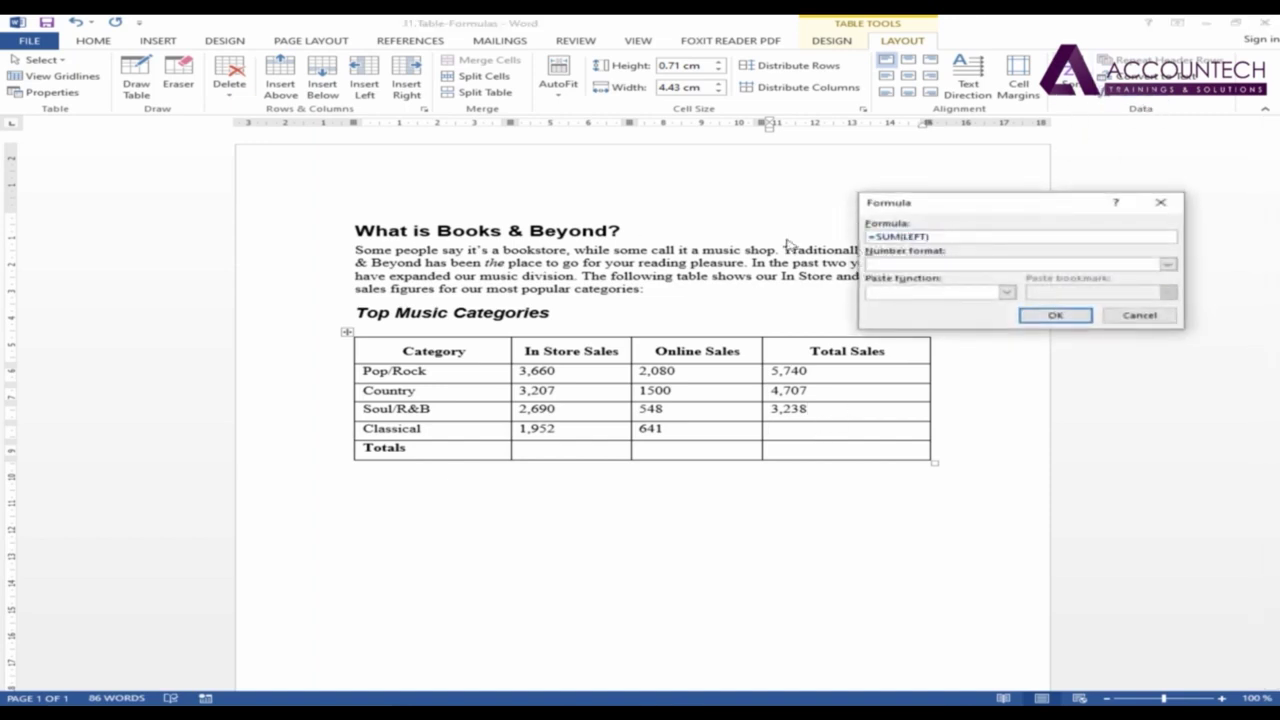
click(1057, 316)
- Insert the formula =SUM(ABOVE) in the Totals row under In Store Sales
click(562, 449)
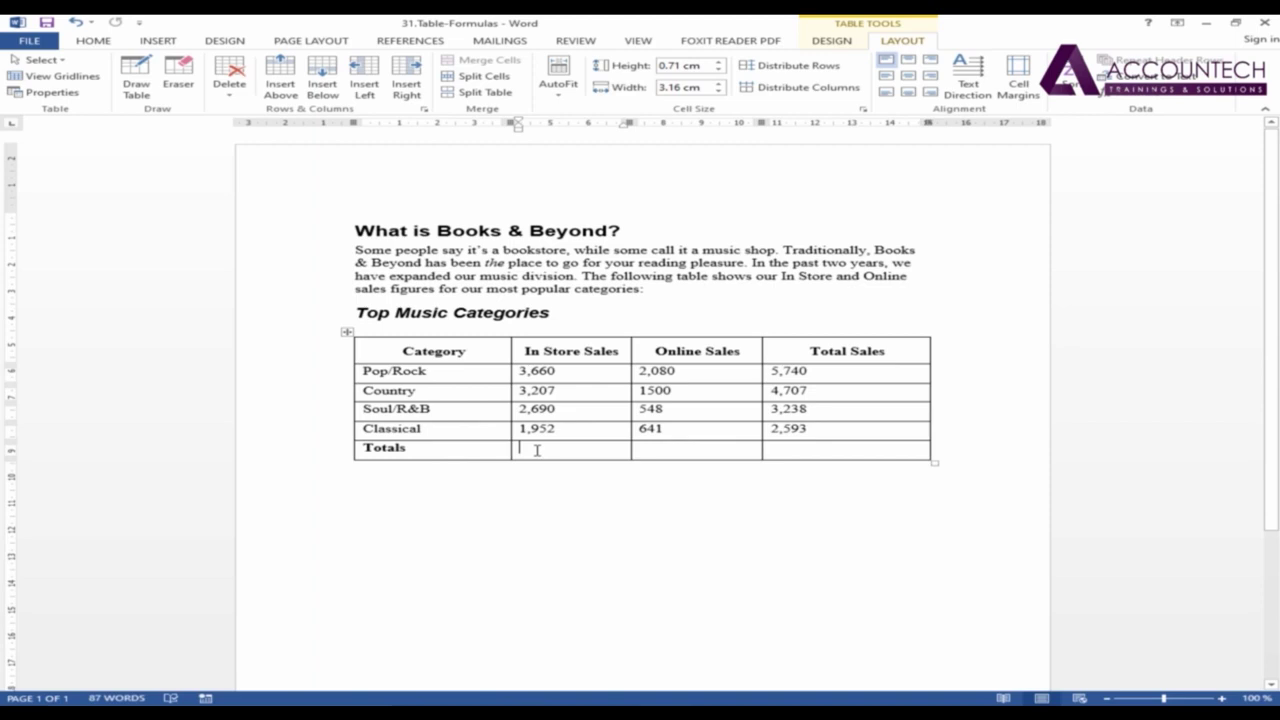
click(1125, 95)
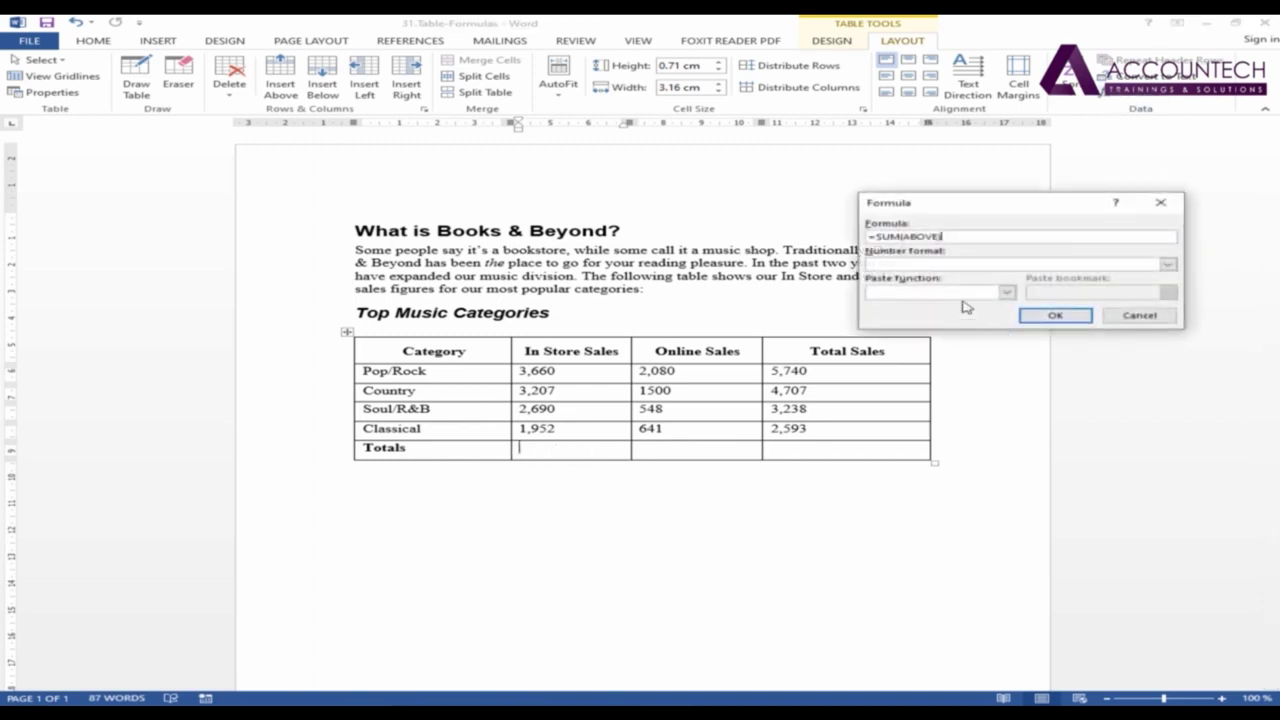
click(1056, 316)
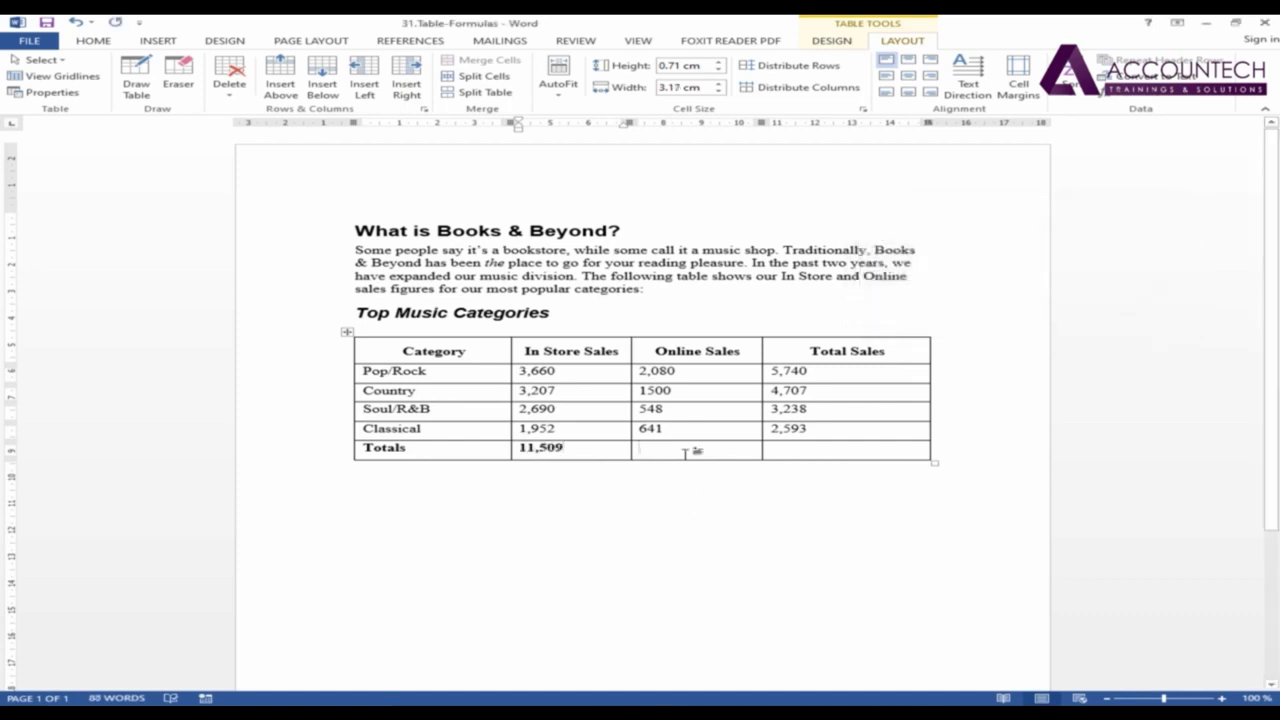
- Insert the formula =SUM(ABOVE) in the Totals row under both Online Sales and Total Sales
click(1115, 92)
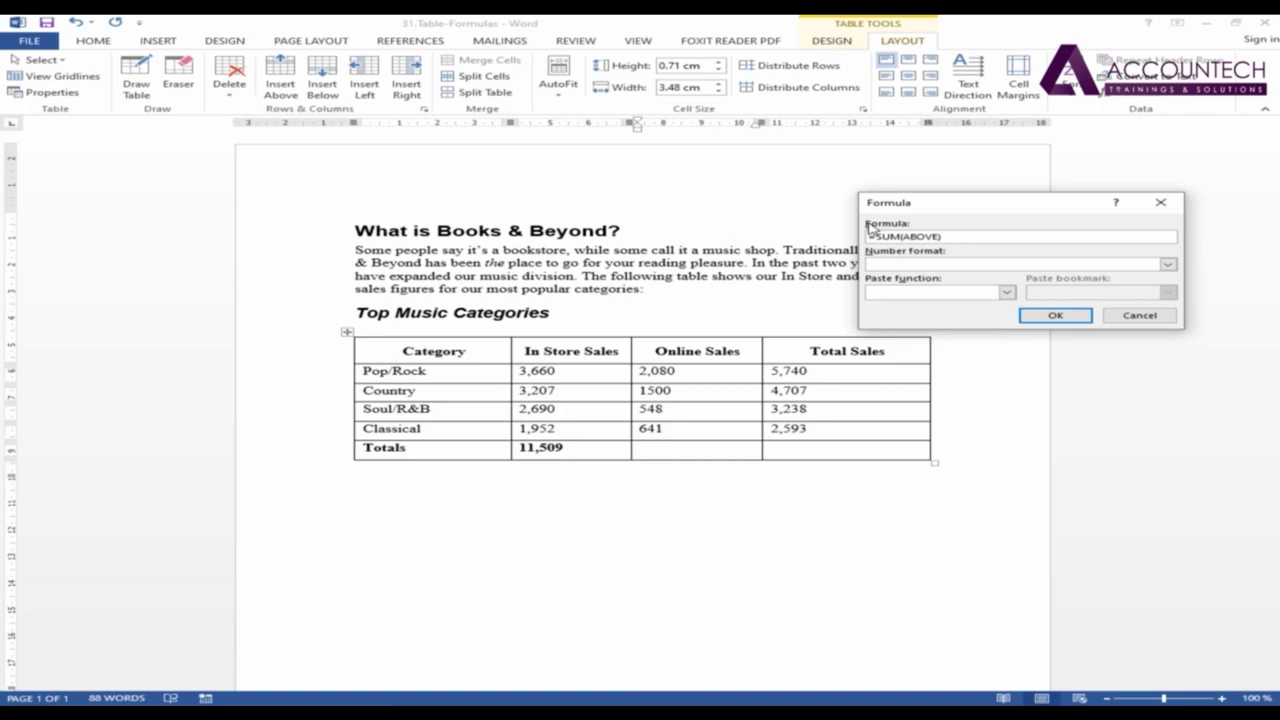
click(1051, 314)
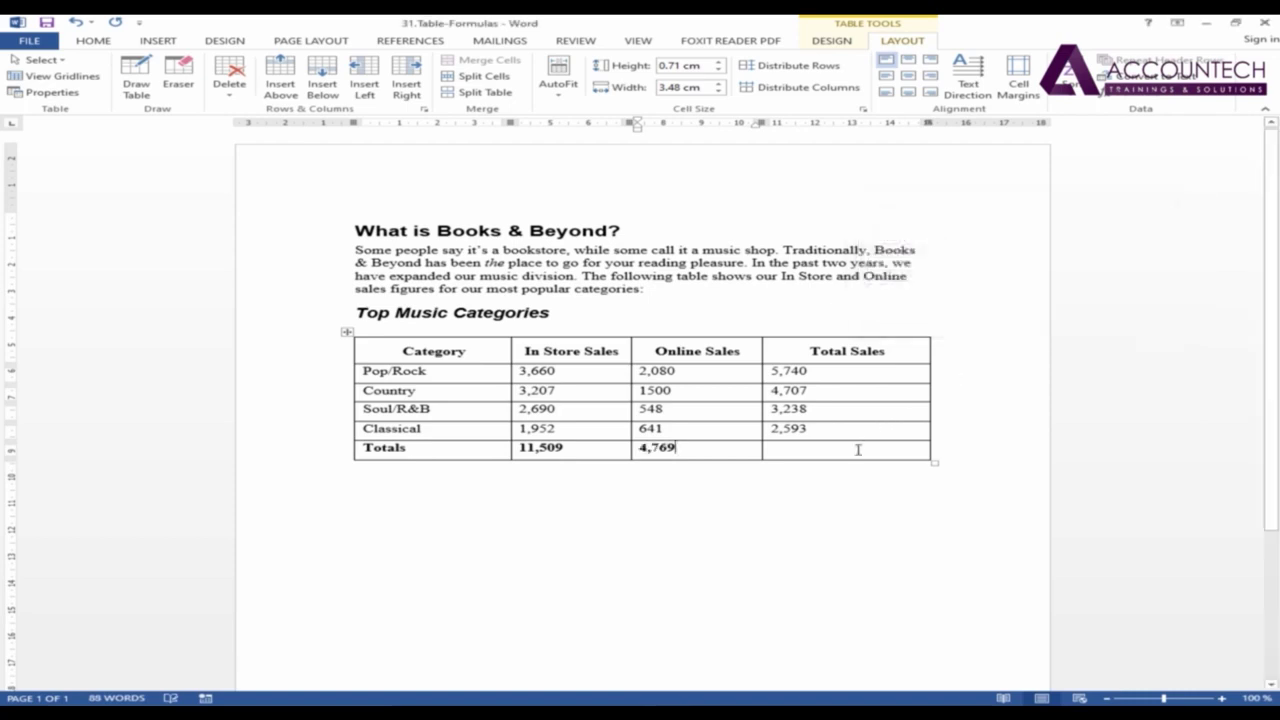
click(857, 449)
click(1115, 92)
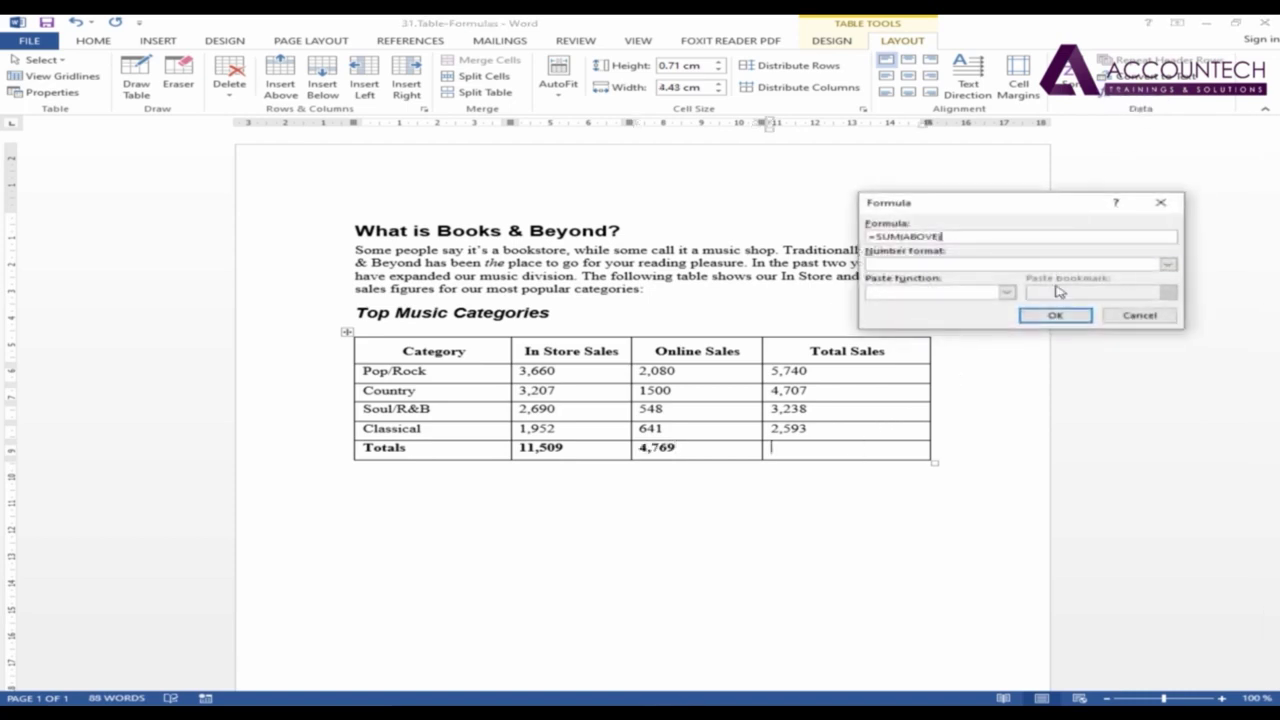
click(1055, 316)
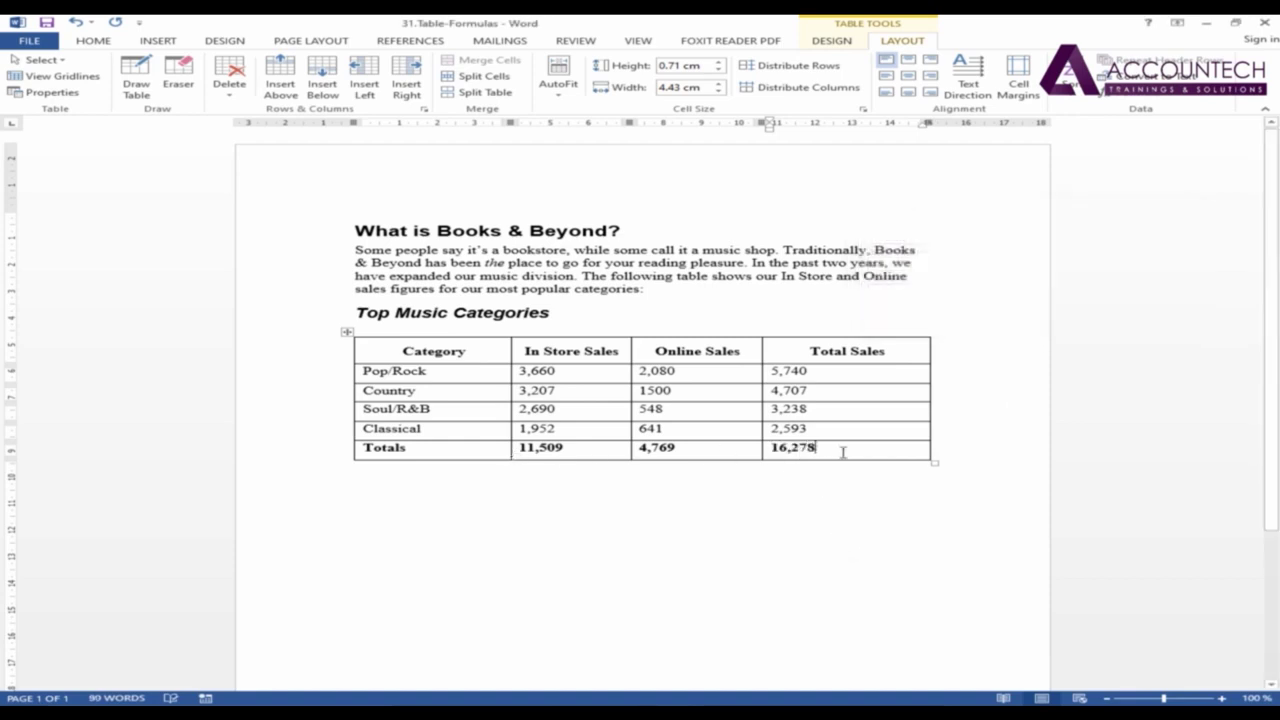
- Change the Online Sales figure of the Country row to 1200
click(720, 392)
key(BackSpace)
key(BackSpace)
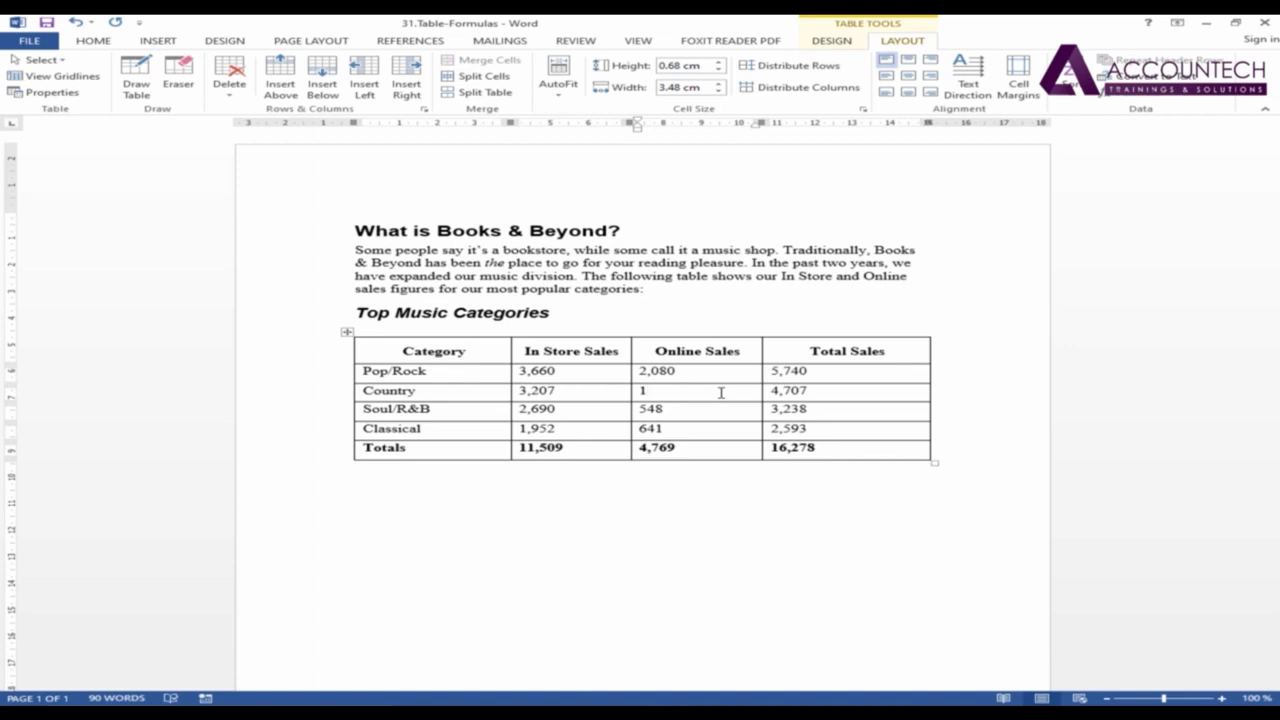
text(00)
- Clear the Country row's Total Sales value and recalculate it with the formula =SUM(LEFT) in number format #,##0
double_click(790, 391)
click(840, 400)
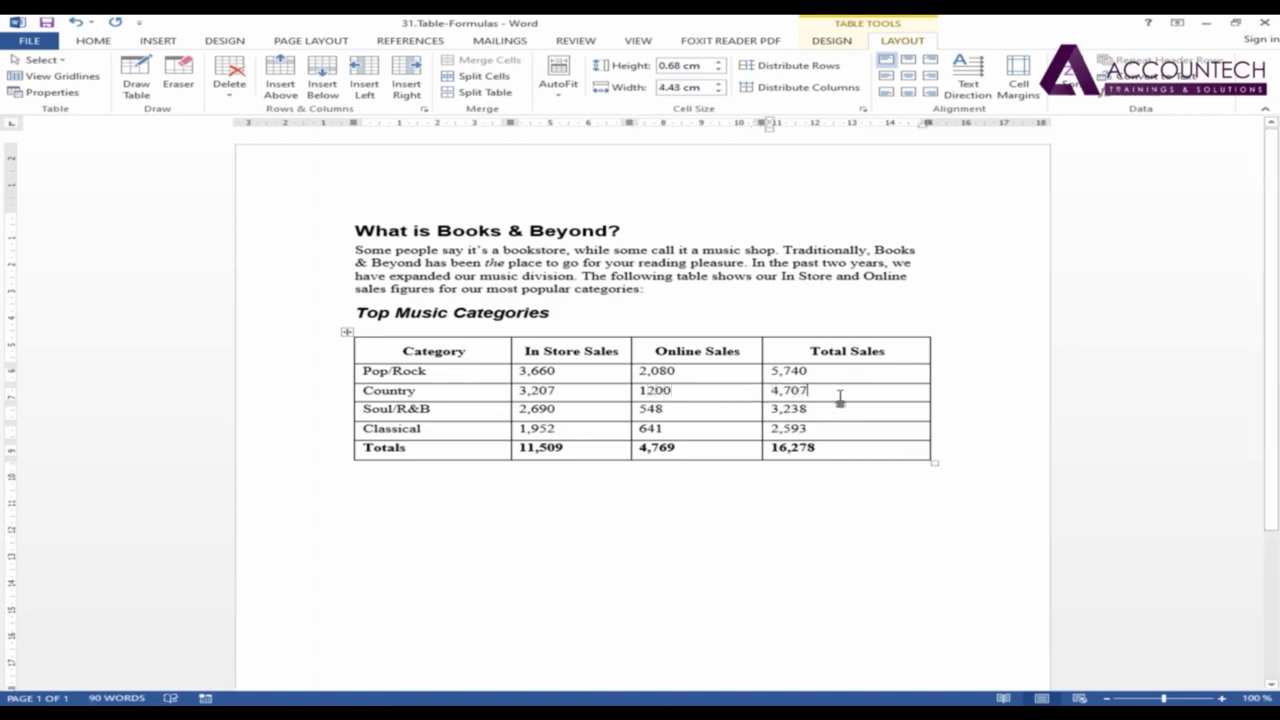
double_click(789, 391)
click(840, 397)
double_click(789, 391)
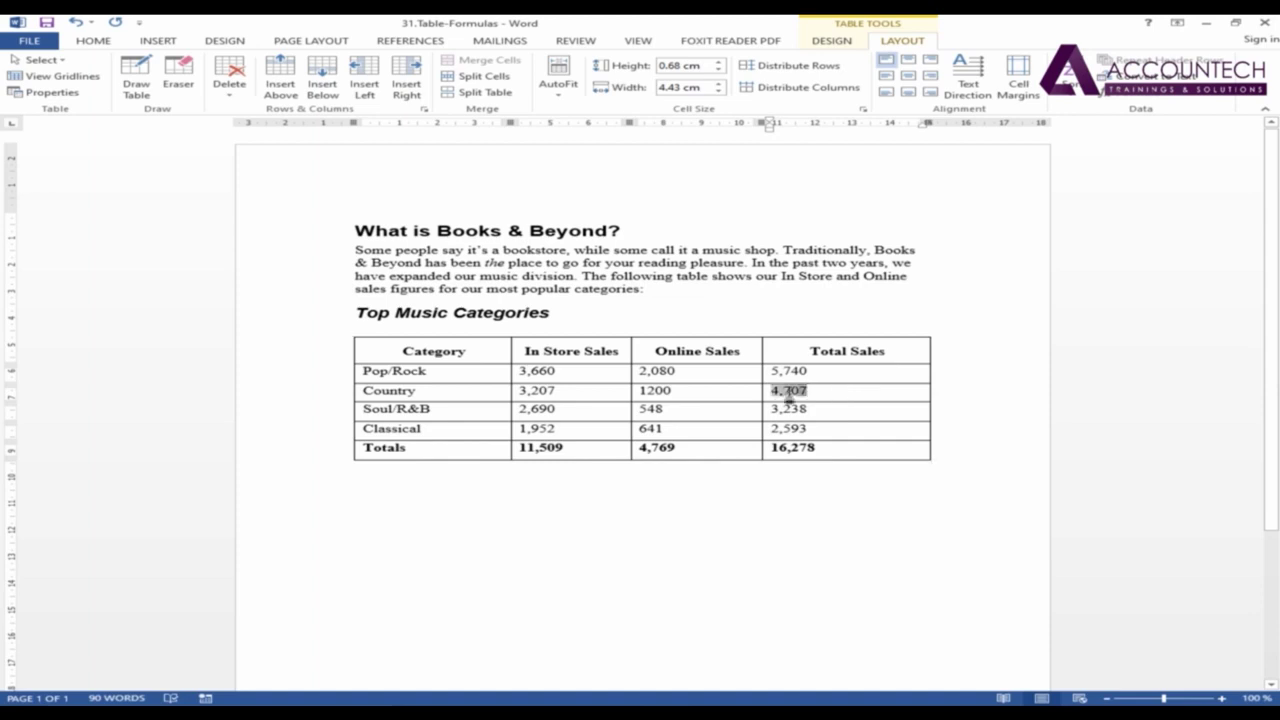
text(4)
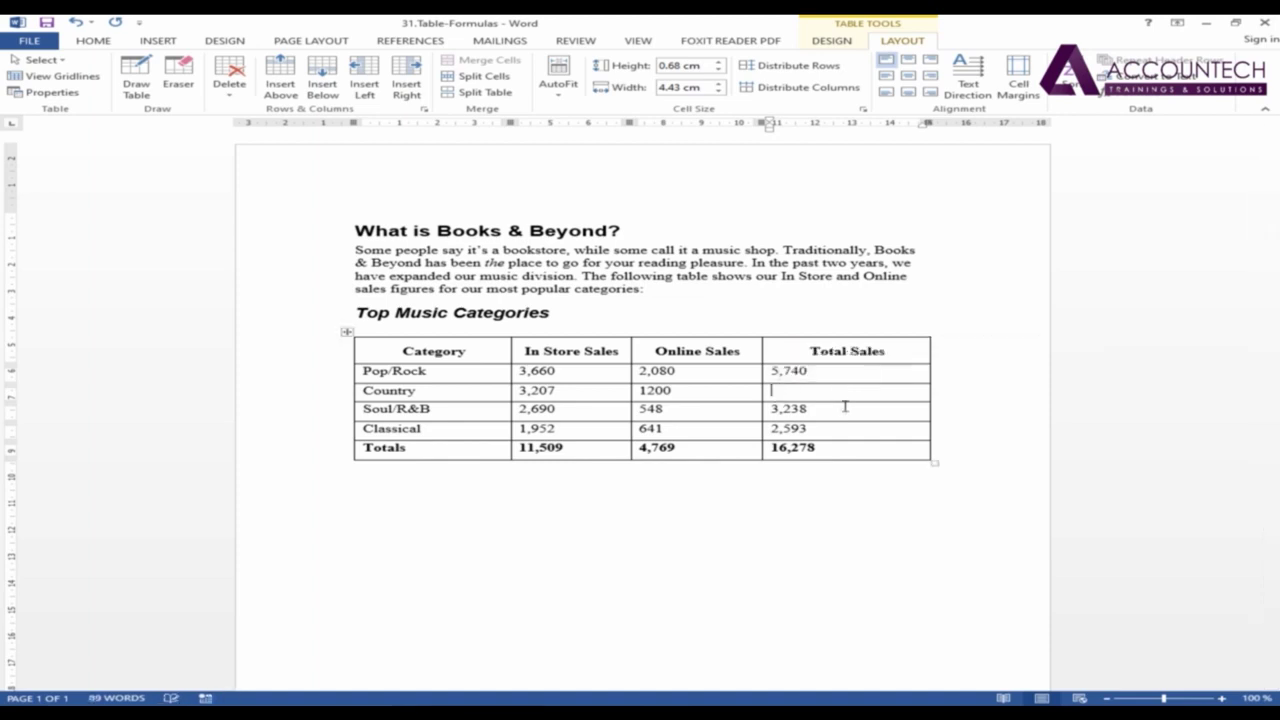
click(1160, 98)
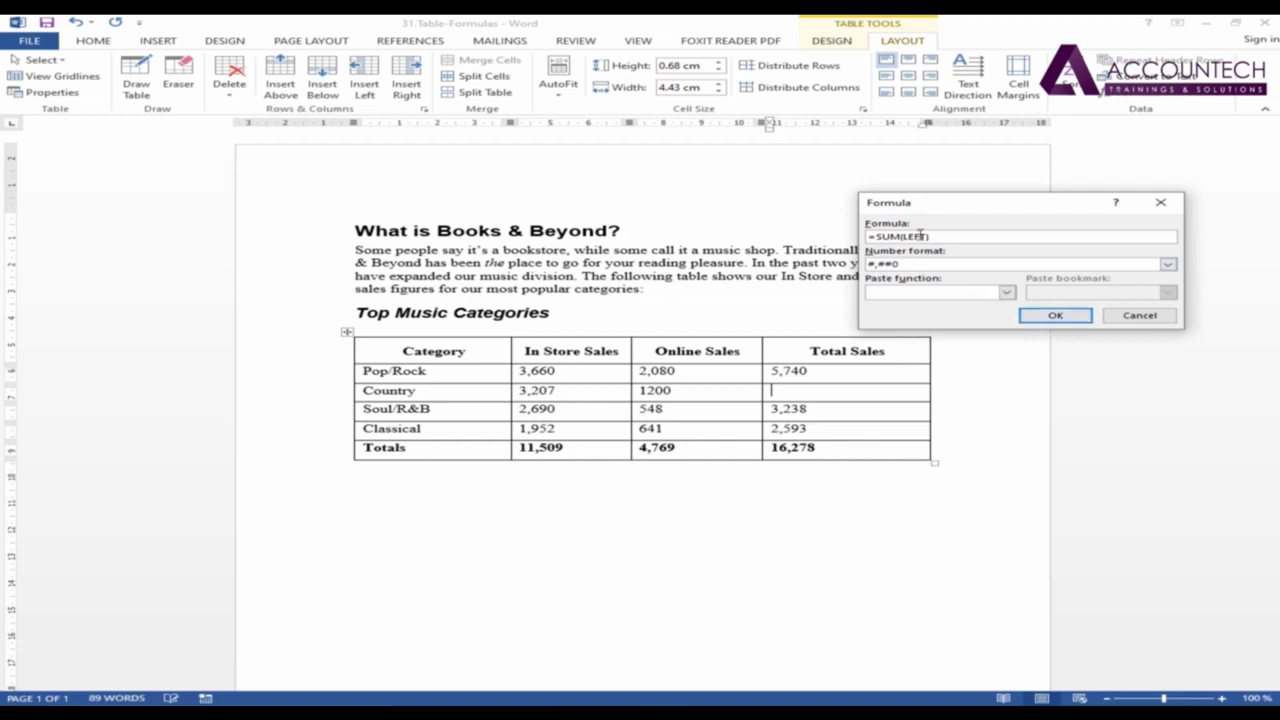
click(1052, 318)
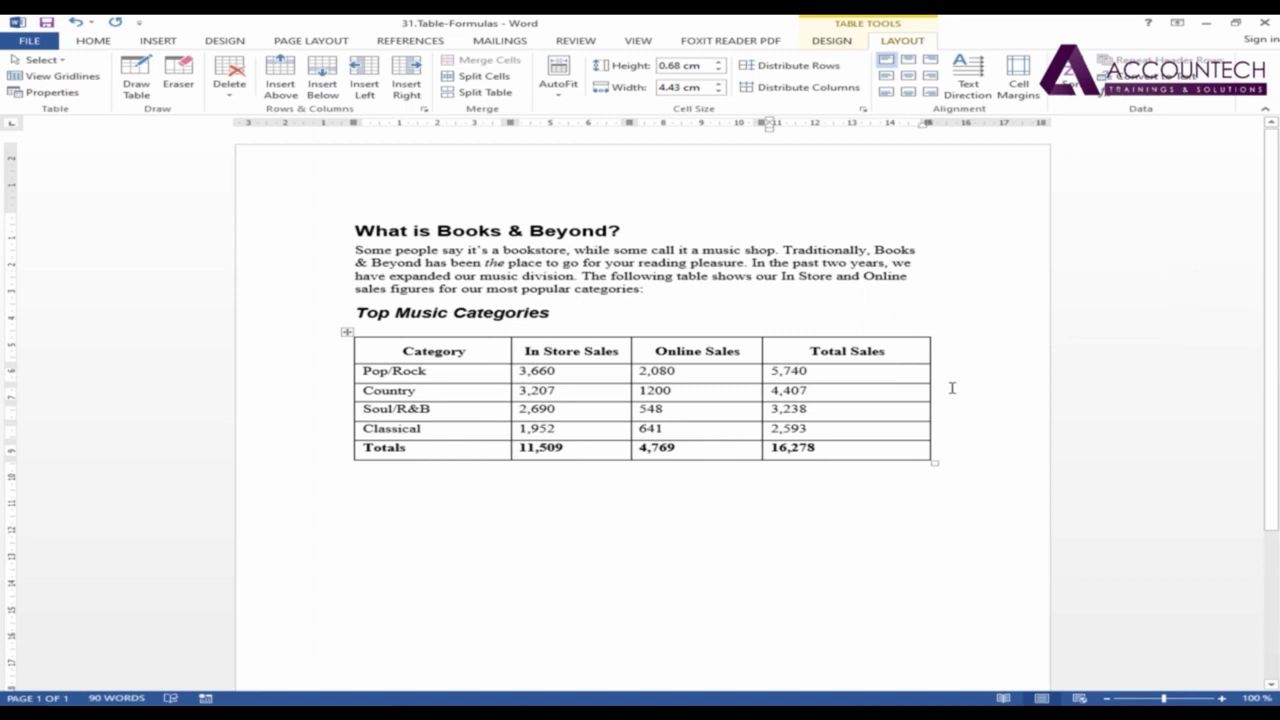